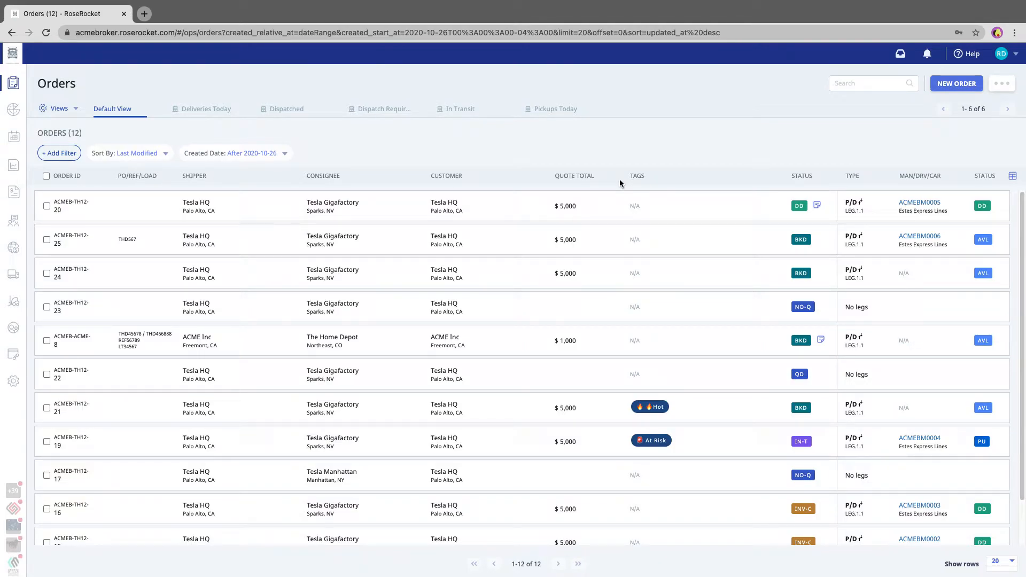
# Step: Add the Dimensions column to the order list and save the column changes
pyautogui.click(1013, 176)
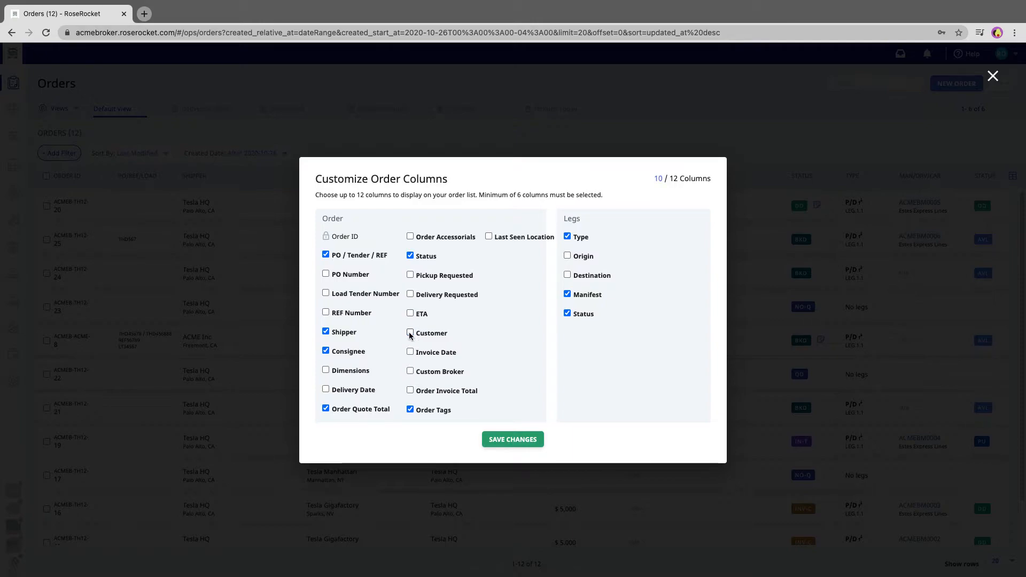
pyautogui.click(326, 370)
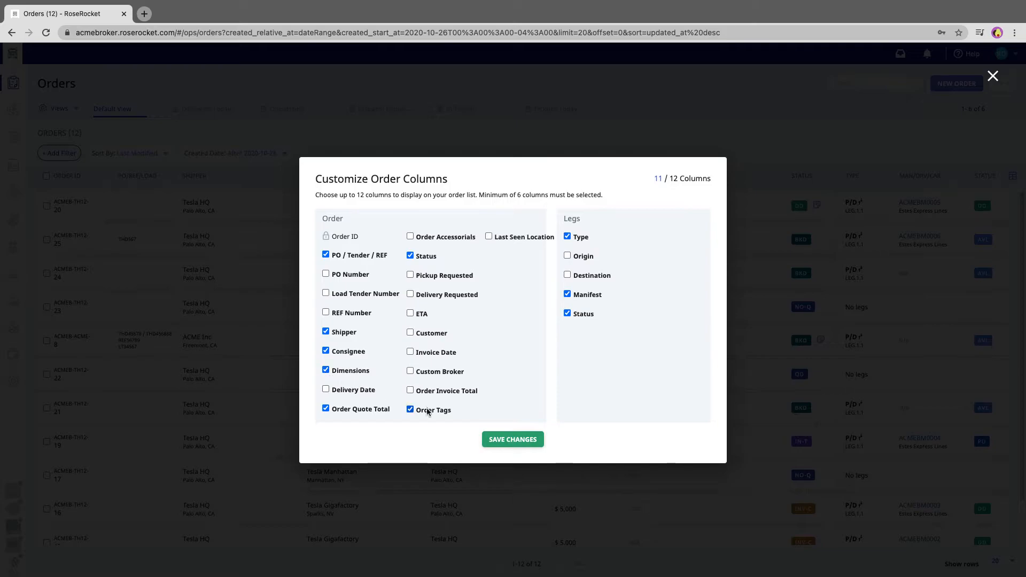
pyautogui.click(516, 445)
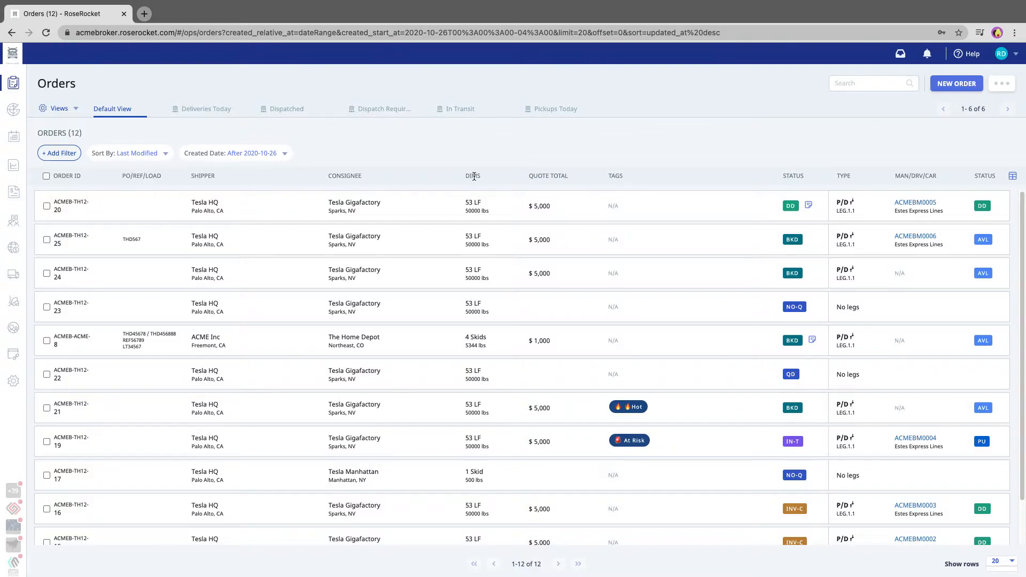
# Step: Add the Last Seen Location column to the order list and save the column changes
pyautogui.click(1013, 177)
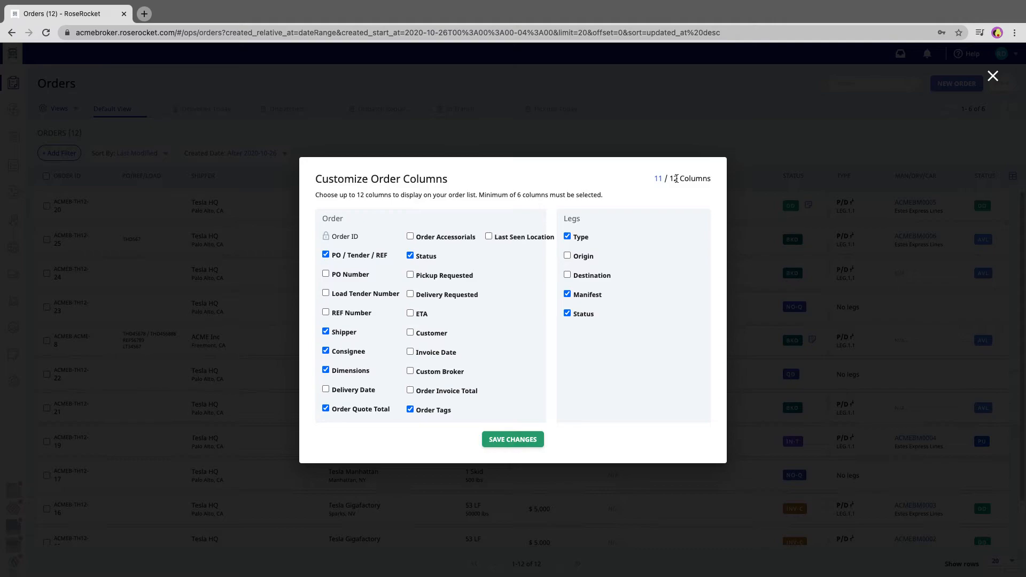
pyautogui.click(488, 237)
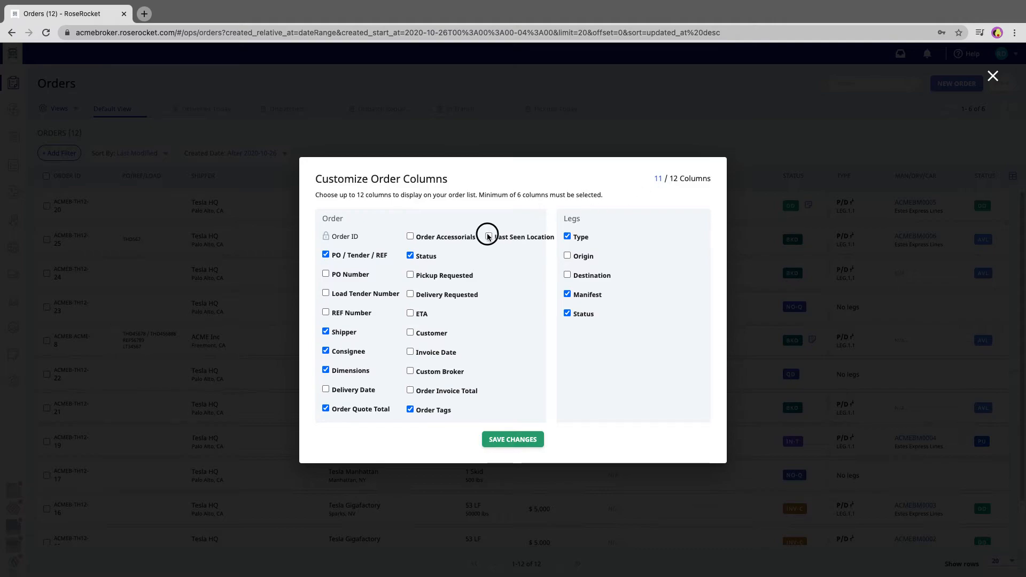
pyautogui.click(511, 441)
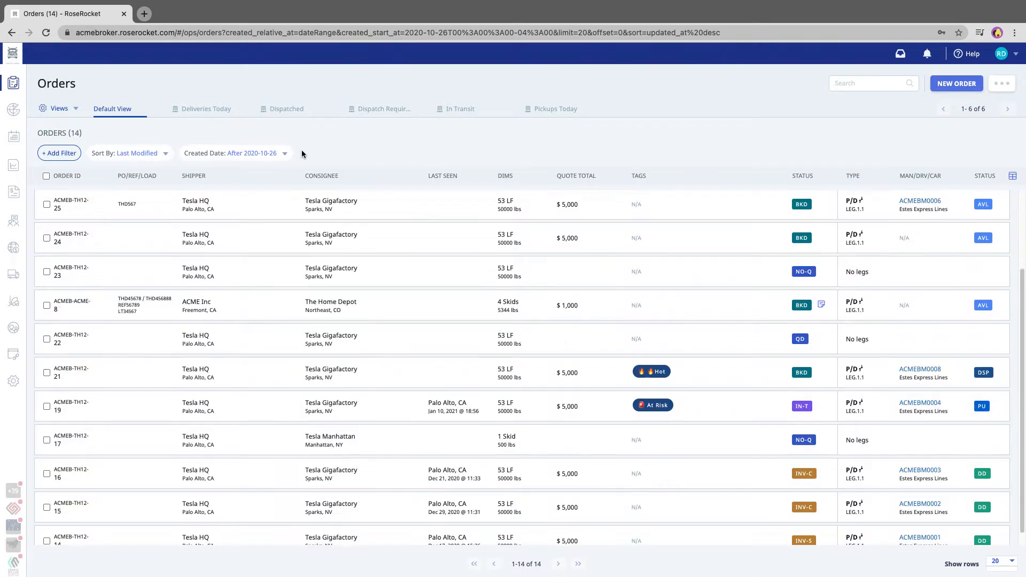
# Step: Review the Deliveries Today, In Transit and Dispatched views and the default view's Created Date filter options
pyautogui.click(218, 110)
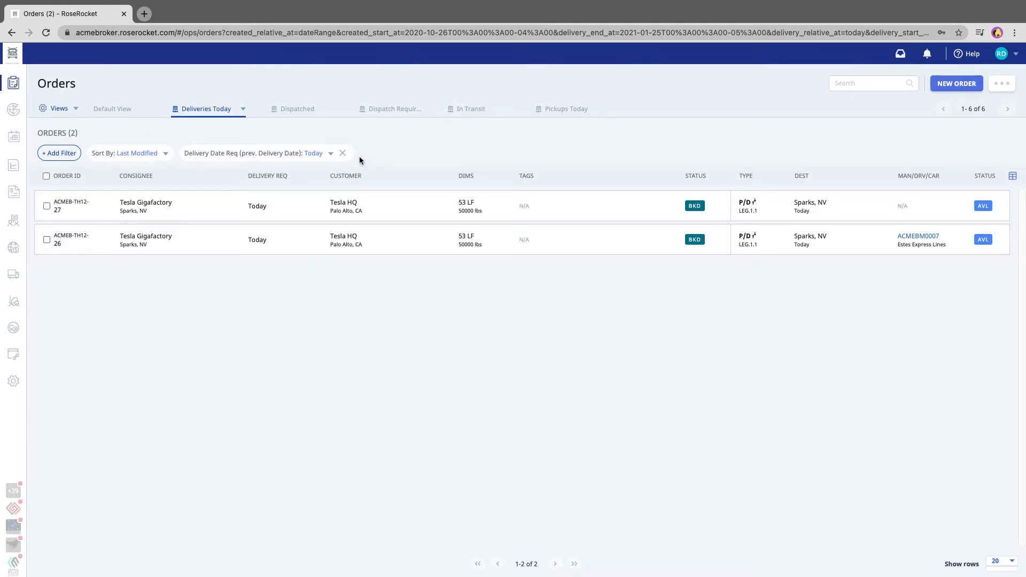
pyautogui.click(119, 110)
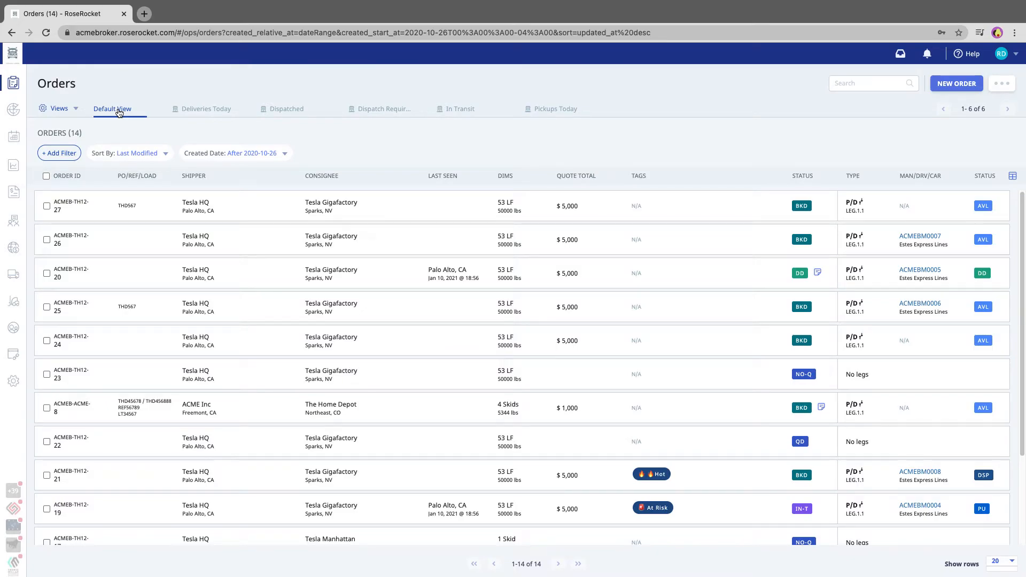
pyautogui.click(254, 154)
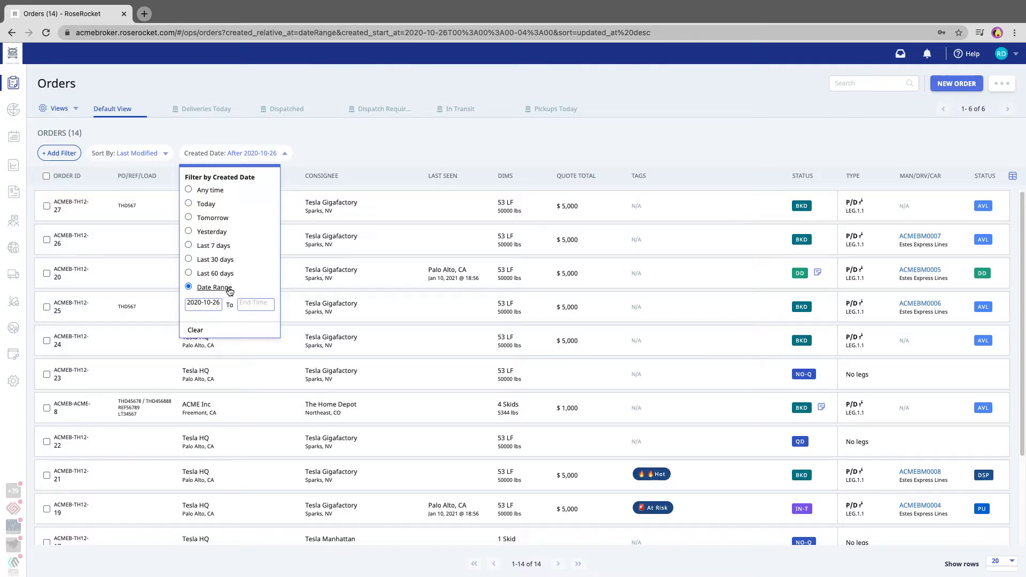
pyautogui.click(340, 154)
pyautogui.click(213, 115)
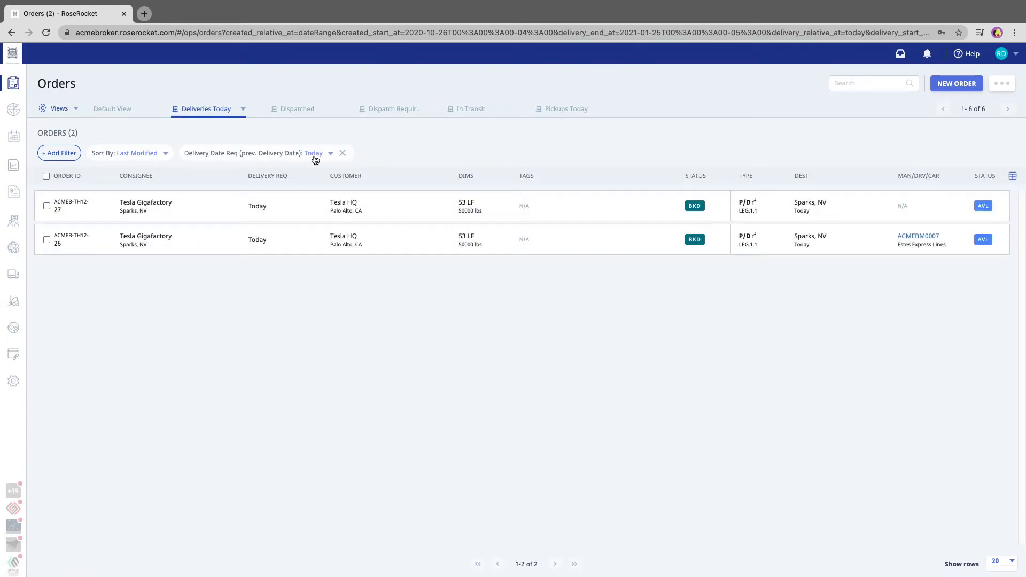
pyautogui.click(463, 111)
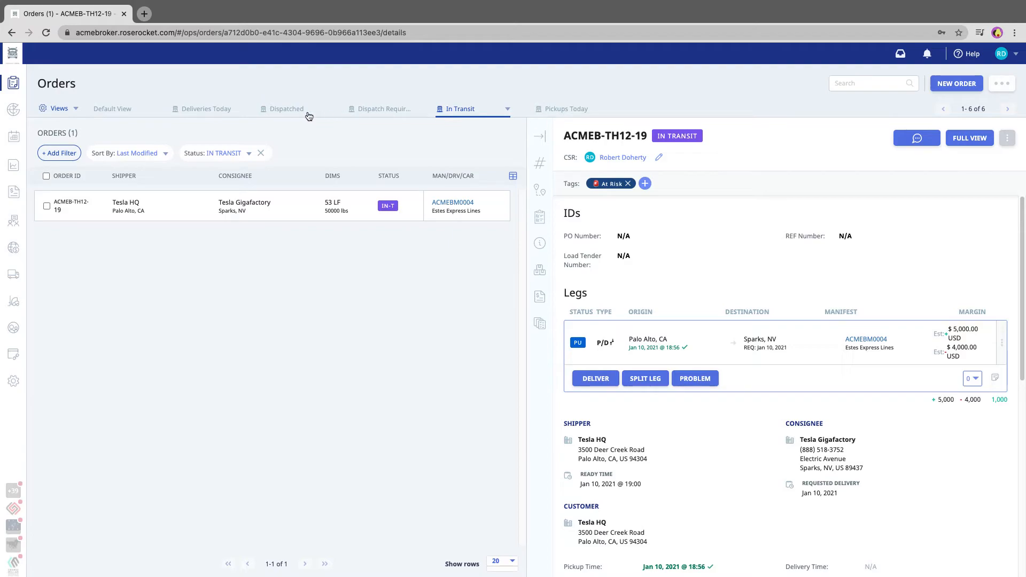
pyautogui.click(287, 112)
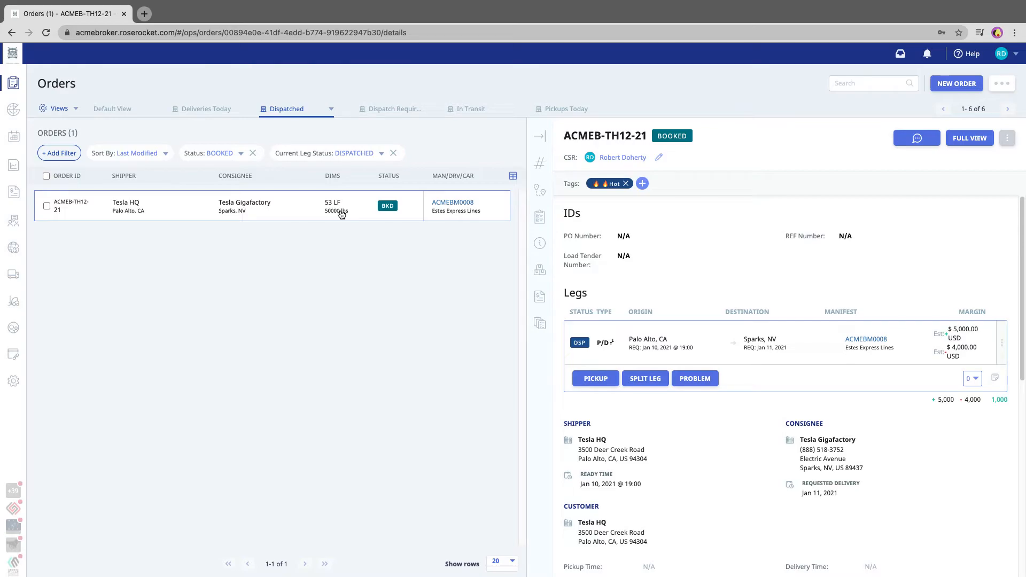
# Step: Filter the default order view by Pickup Date Req (prev. Pickup Date) set to Today, and compare it with Deliveries Today
pyautogui.click(105, 110)
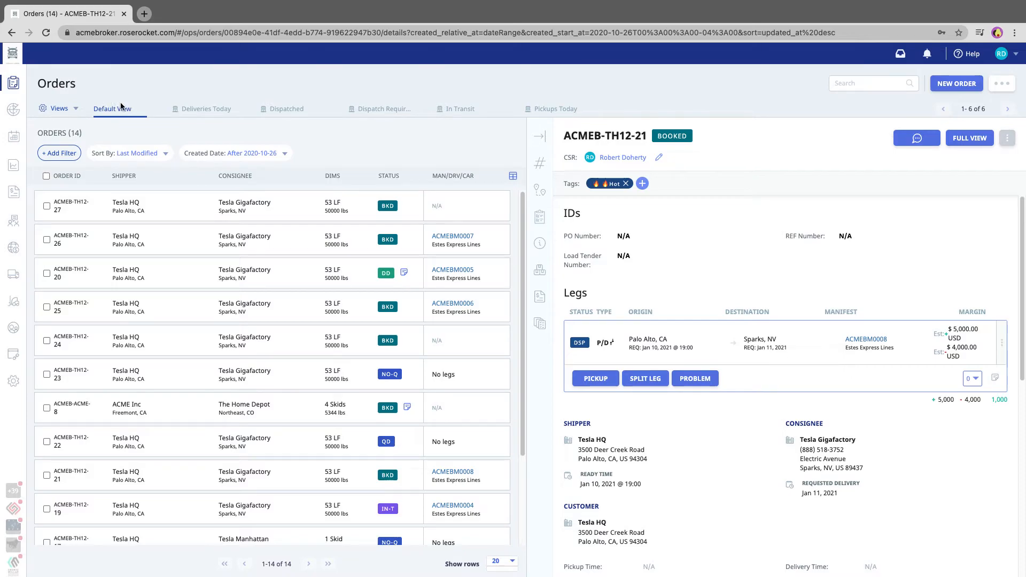
pyautogui.click(60, 153)
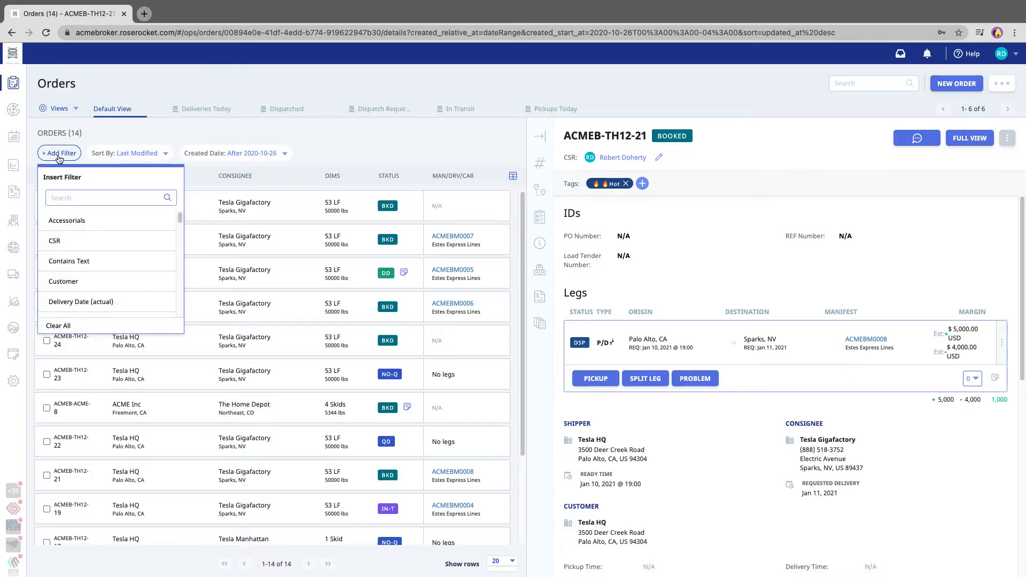
pyautogui.scroll(-5, 101, 257)
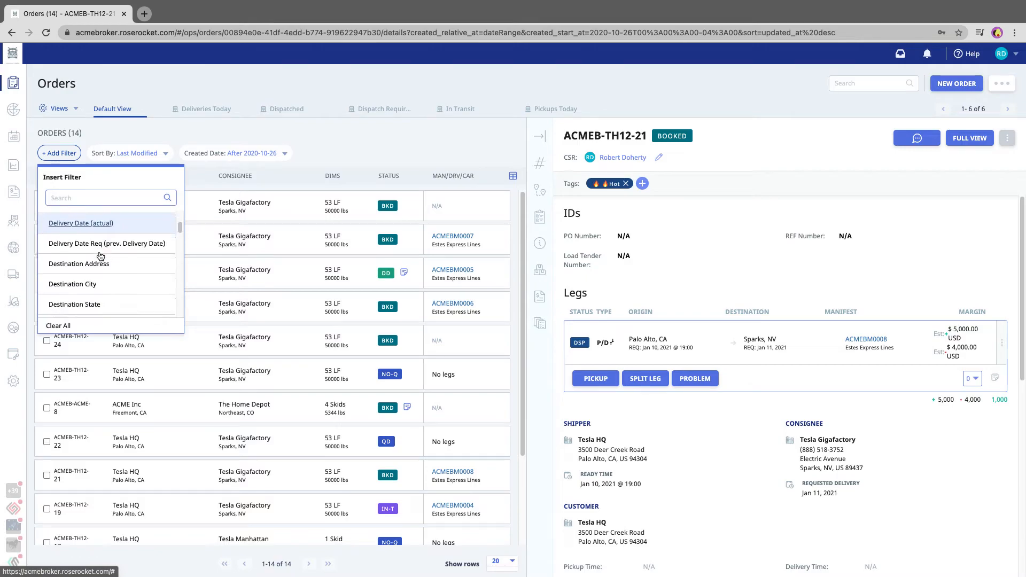
pyautogui.scroll(-5, 101, 257)
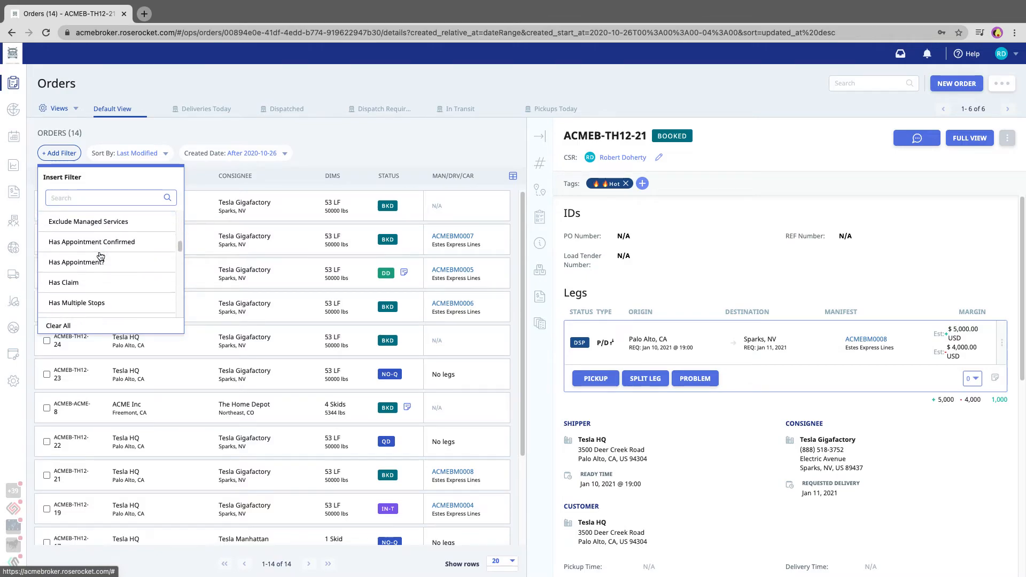
pyautogui.scroll(10, 101, 236)
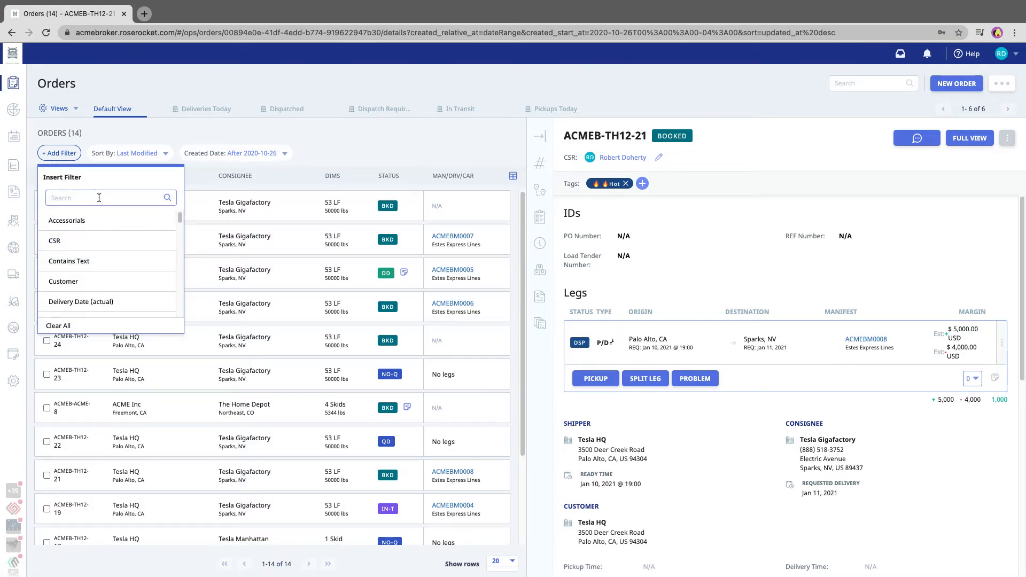
pyautogui.write('pick')
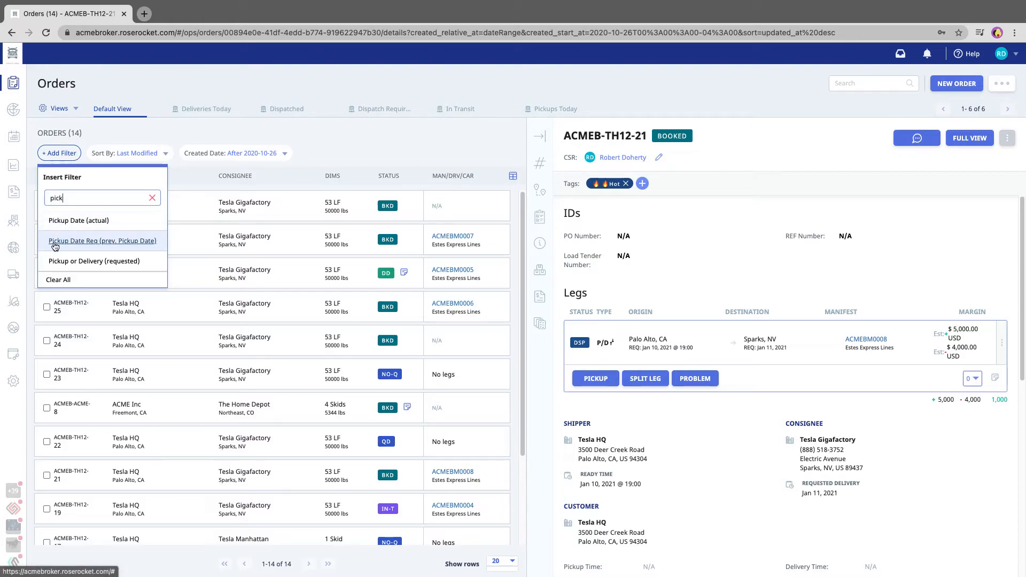
pyautogui.click(101, 246)
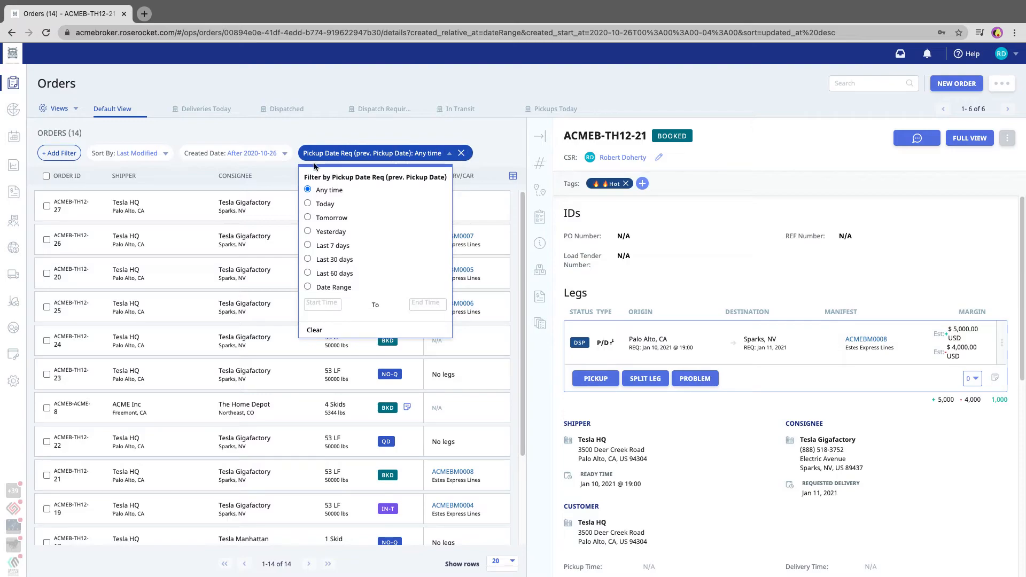
pyautogui.click(319, 208)
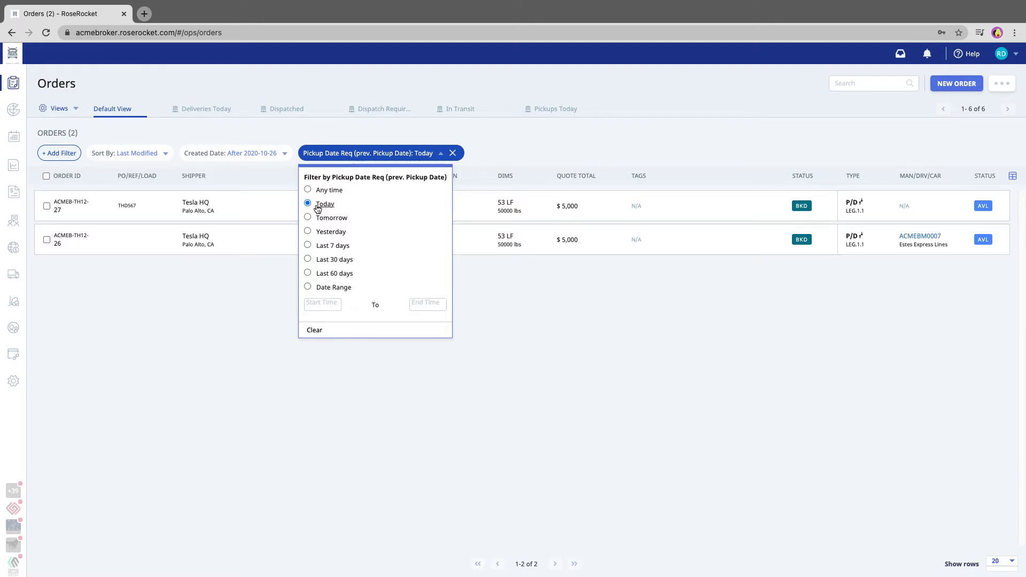
pyautogui.click(523, 150)
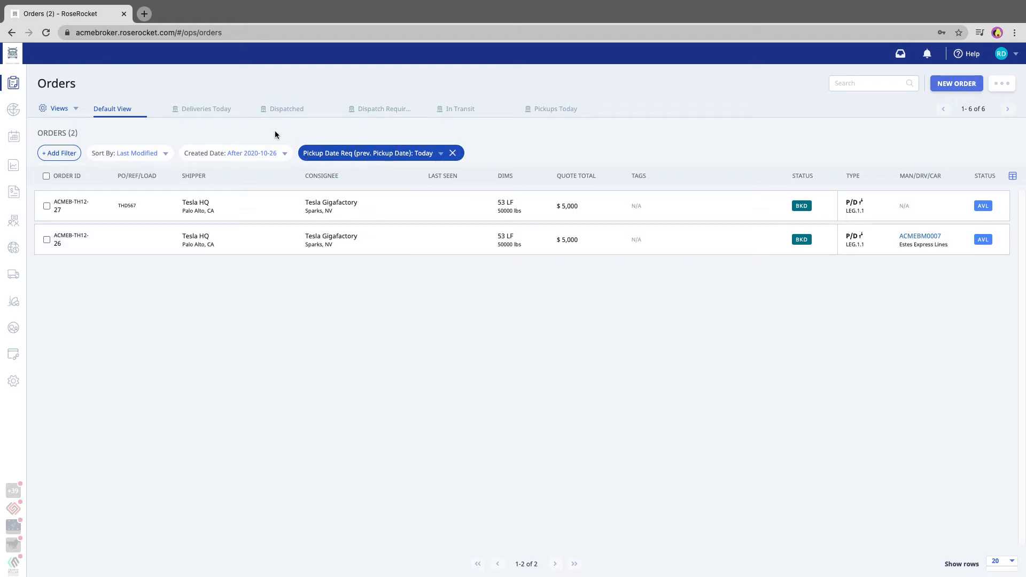
pyautogui.click(206, 113)
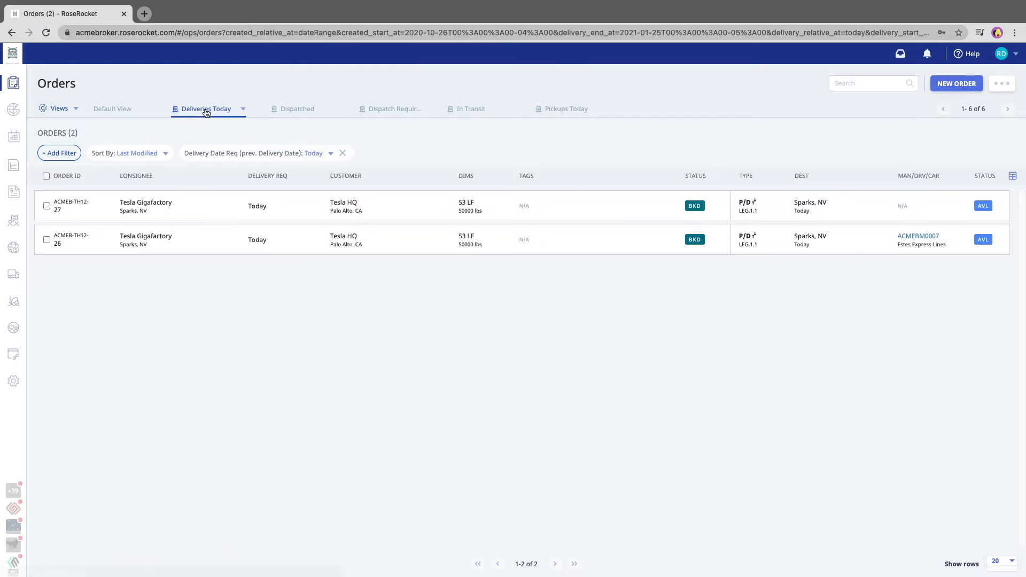
# Step: Return to the default view and add a Pickup Date Req (prev. Pickup Date) filter set to Today again
pyautogui.click(113, 108)
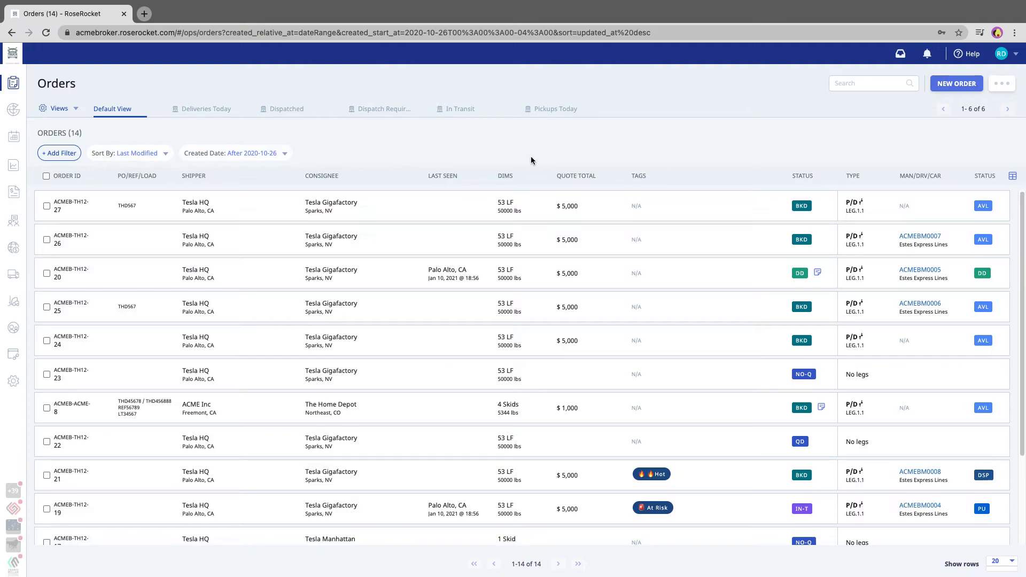
pyautogui.click(56, 154)
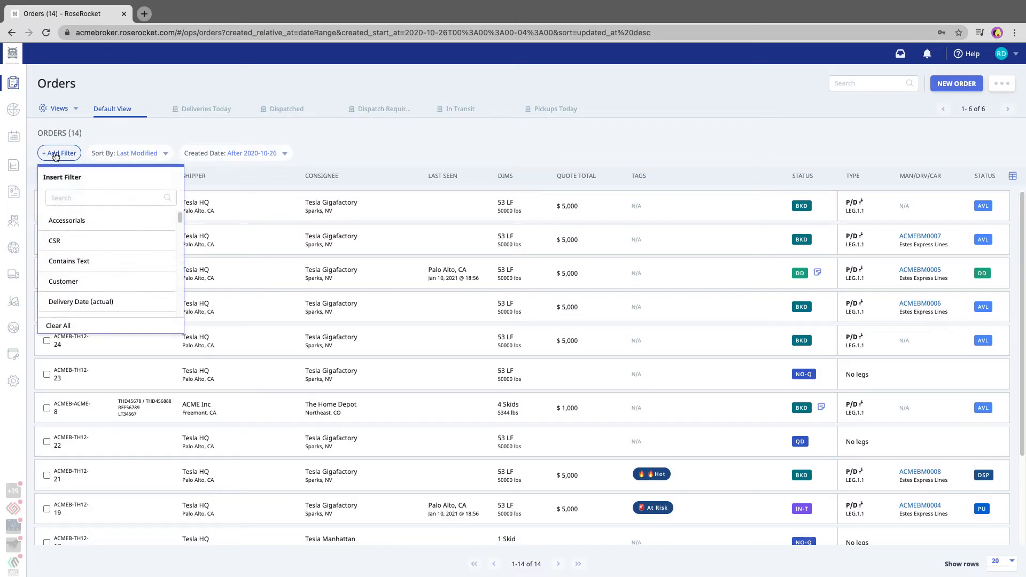
pyautogui.click(65, 198)
pyautogui.write('pick')
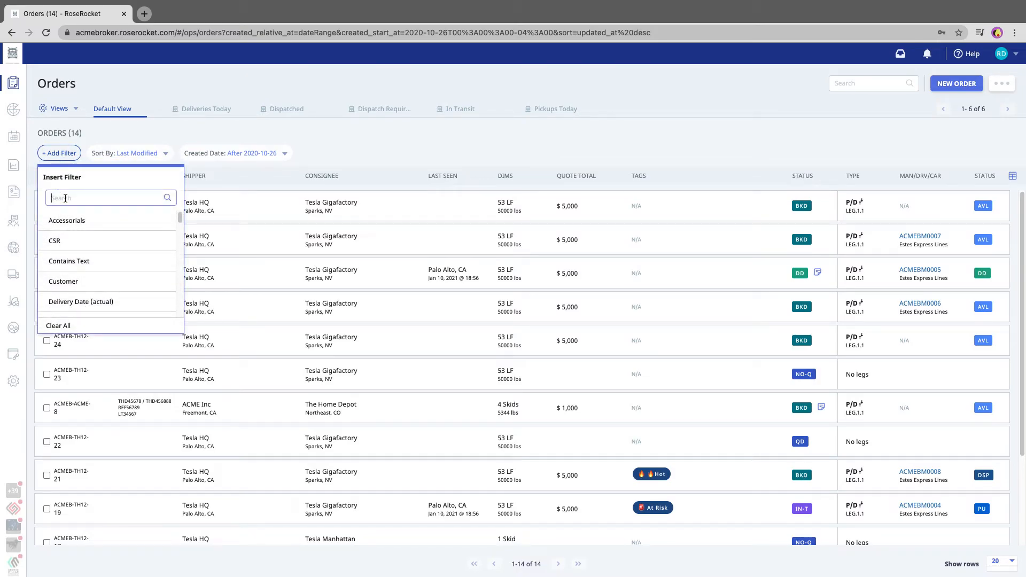
pyautogui.click(64, 239)
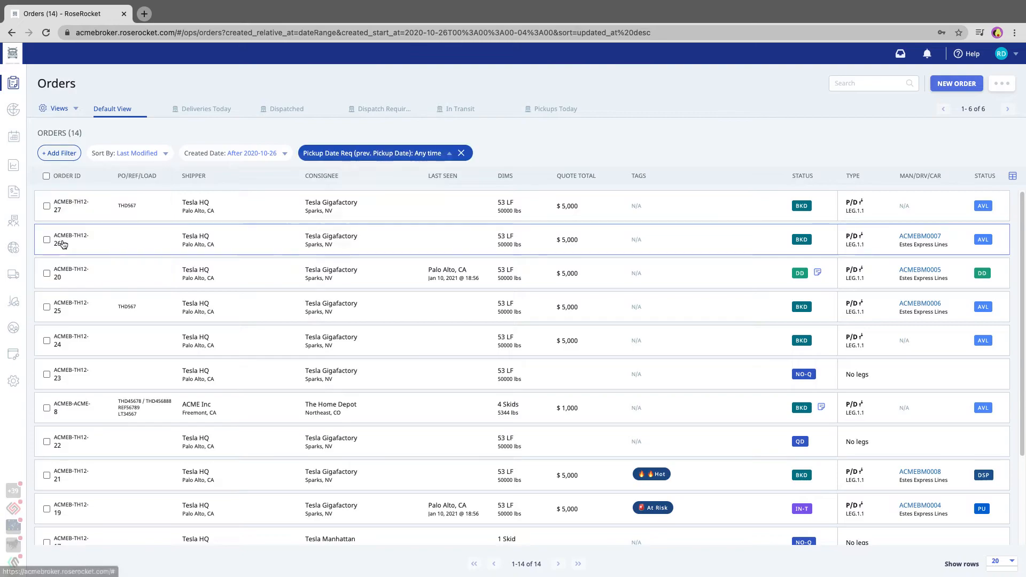
pyautogui.click(326, 205)
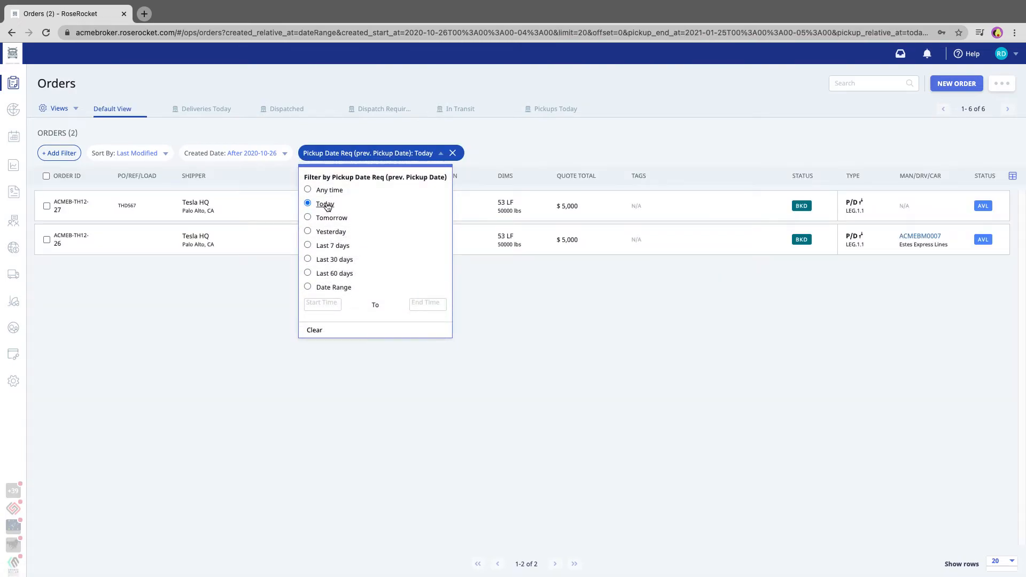
pyautogui.click(486, 160)
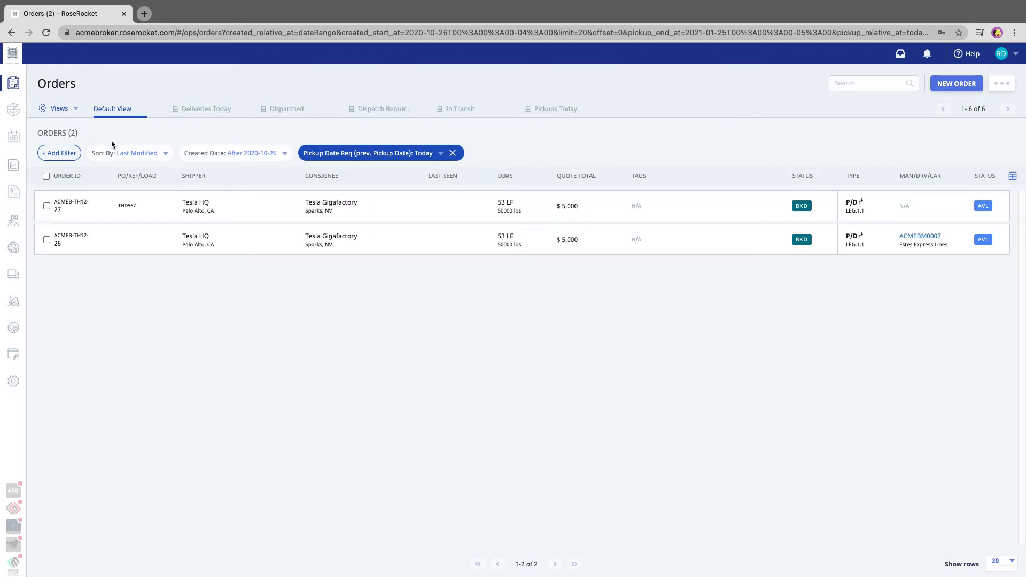
# Step: Save the filtered order list as a new personal view named "Pickup Today"
pyautogui.click(68, 111)
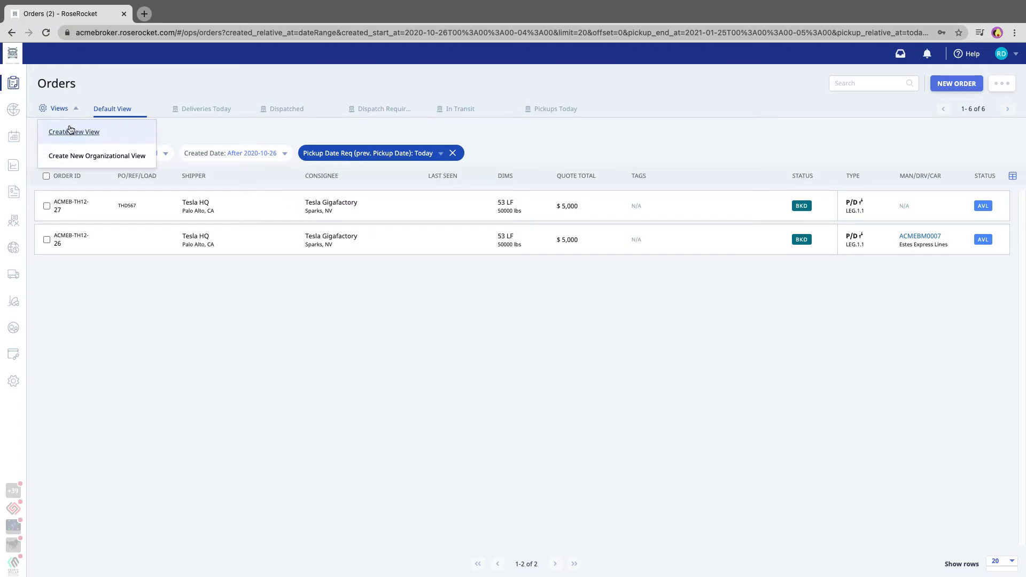
pyautogui.click(98, 133)
pyautogui.click(474, 307)
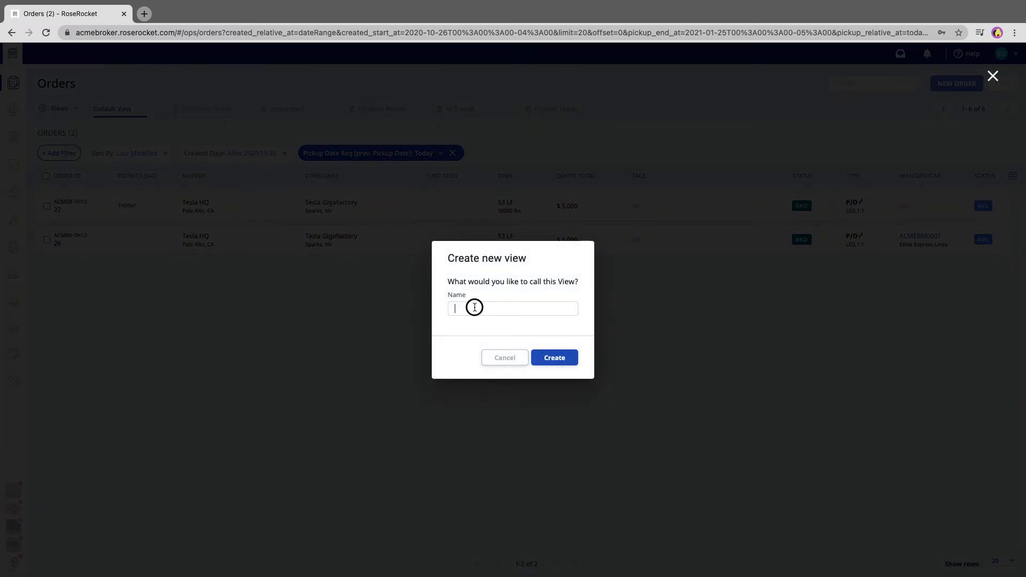
pyautogui.write('Pickup Today')
pyautogui.click(568, 358)
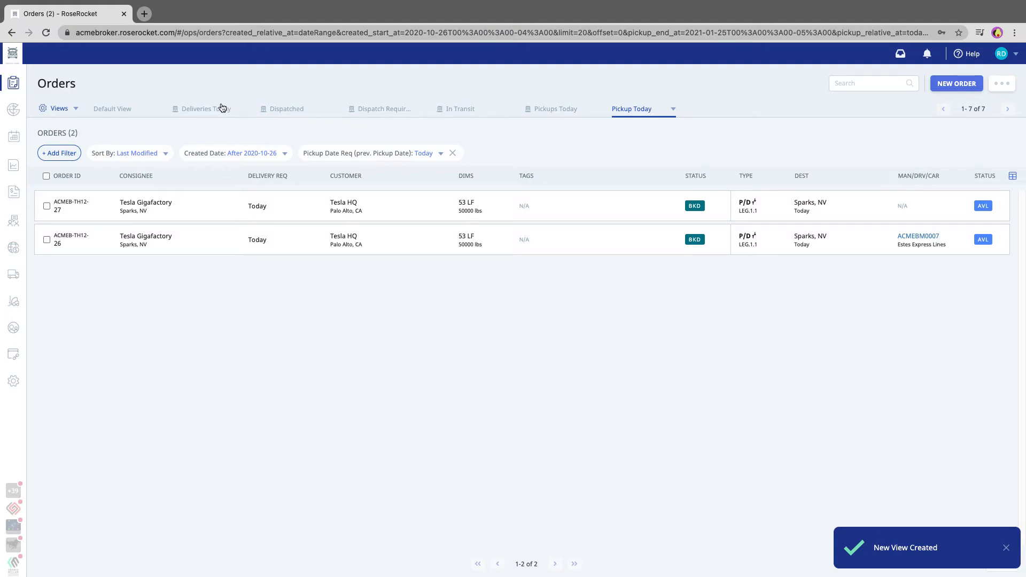
# Step: Compare the new Pickup Today view with the default view and the organizational Pickups Today view
pyautogui.click(117, 109)
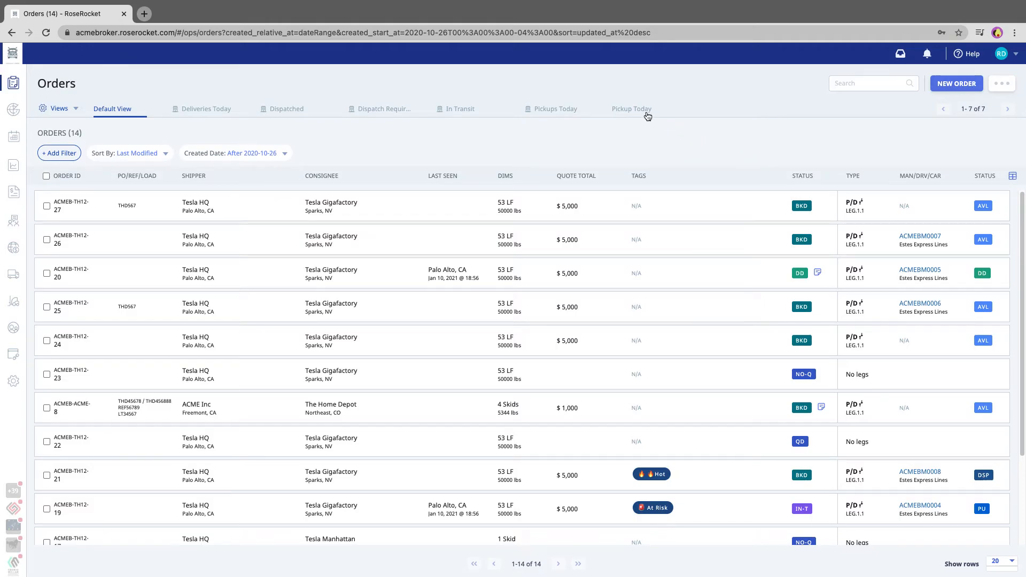
pyautogui.click(638, 111)
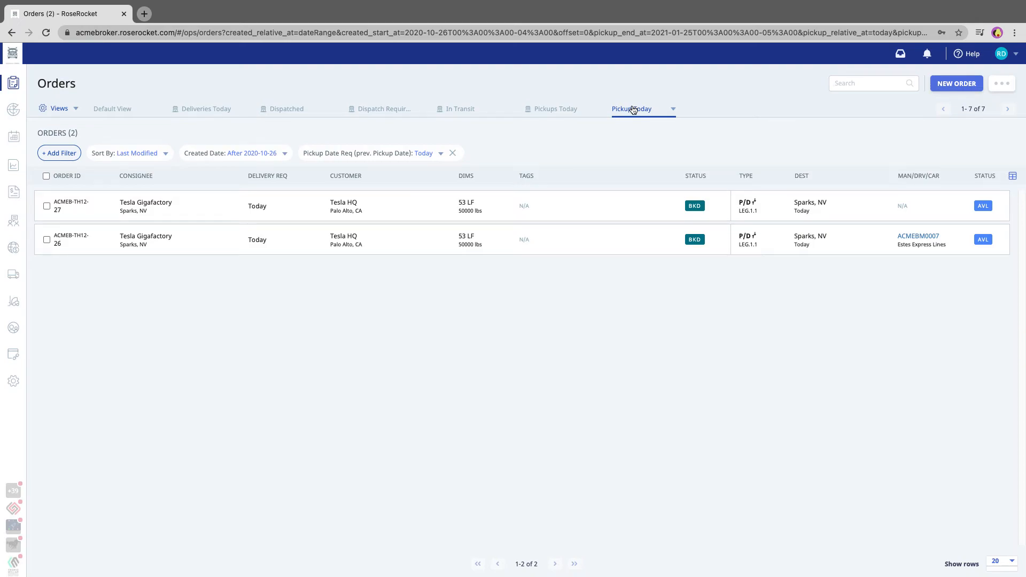
pyautogui.click(76, 109)
pyautogui.click(178, 116)
pyautogui.click(538, 112)
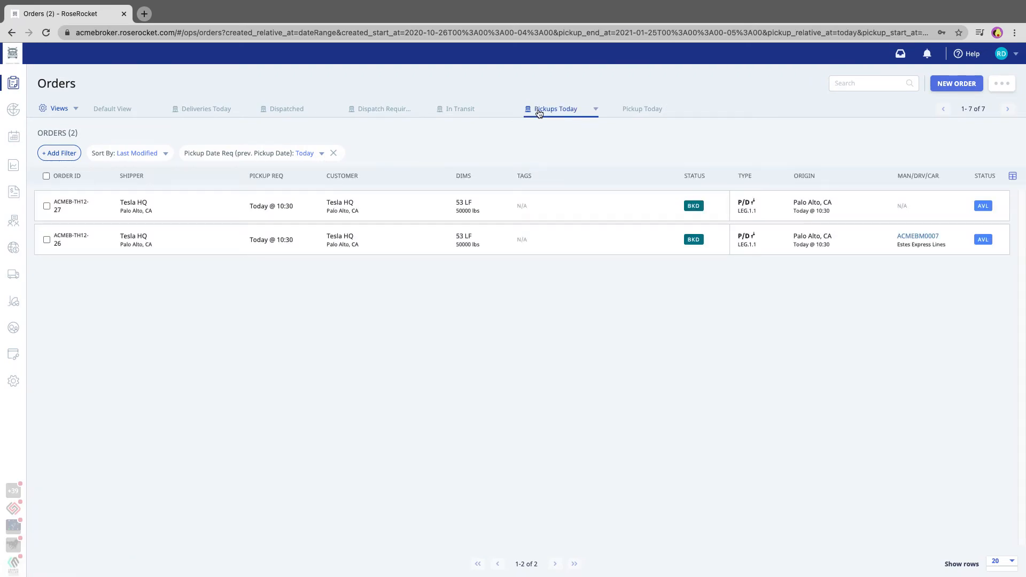
pyautogui.click(643, 109)
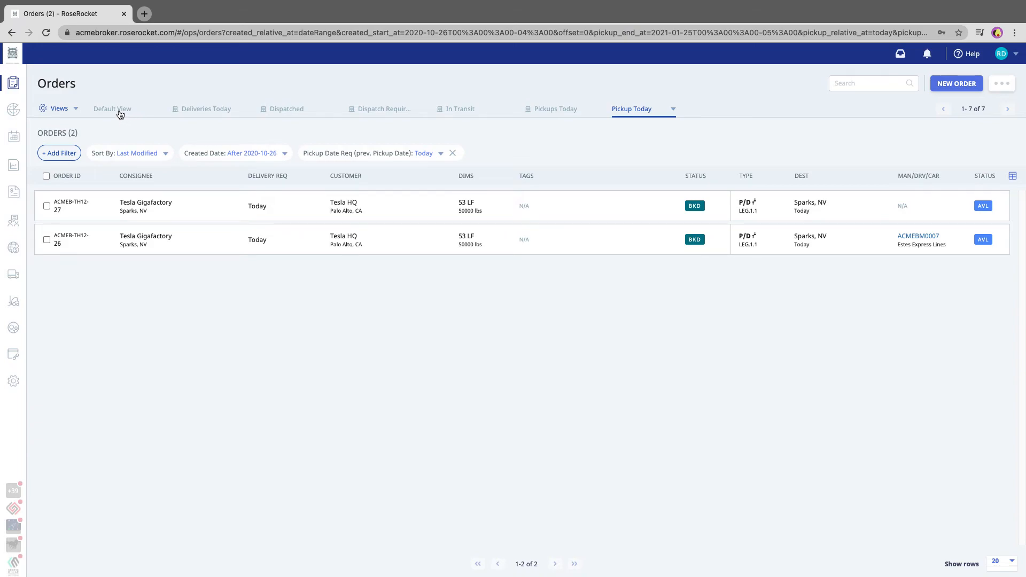
pyautogui.click(75, 109)
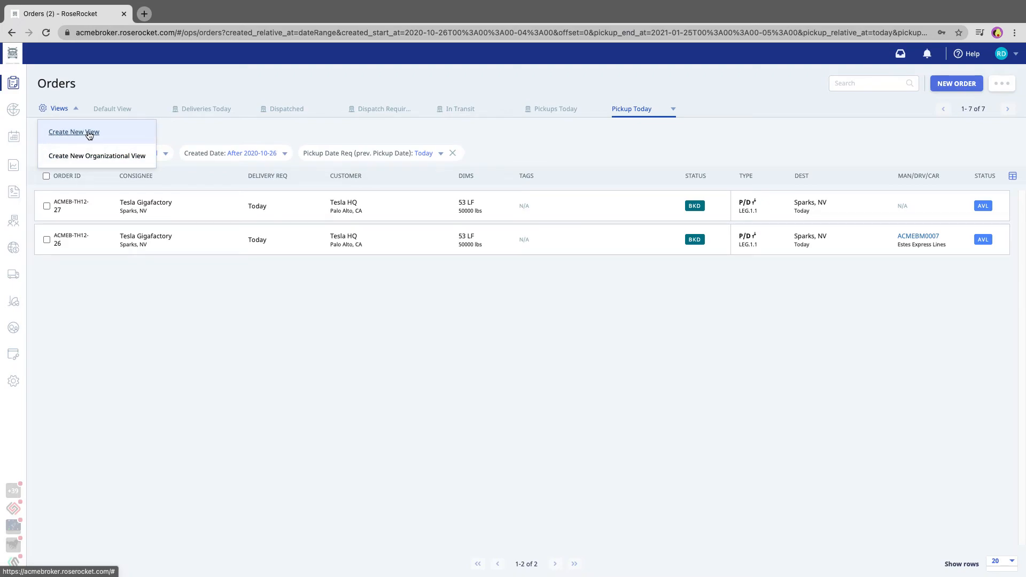
pyautogui.click(337, 80)
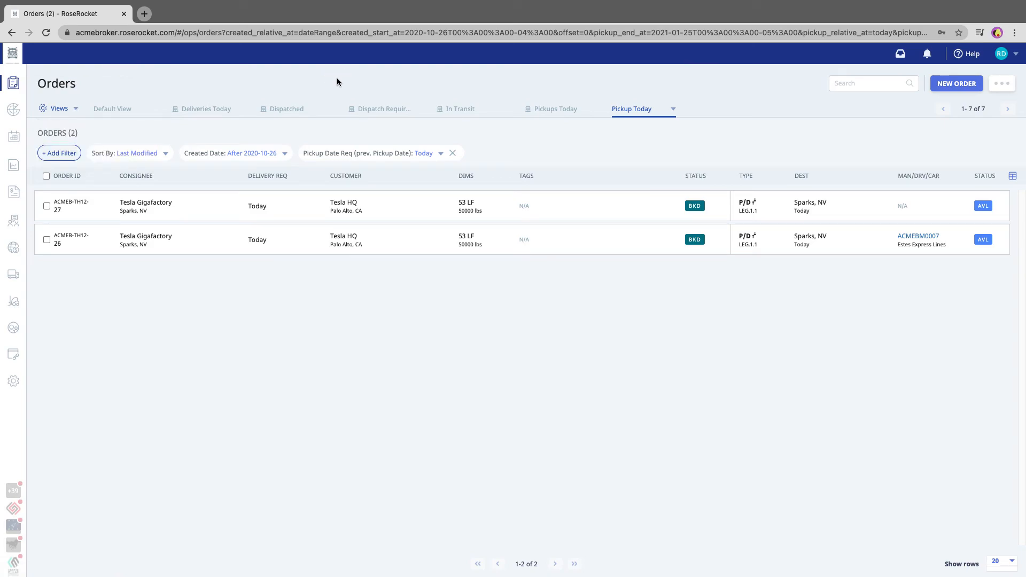
# Step: Rename the saved Pickup Today view as "PU Today"
pyautogui.click(673, 113)
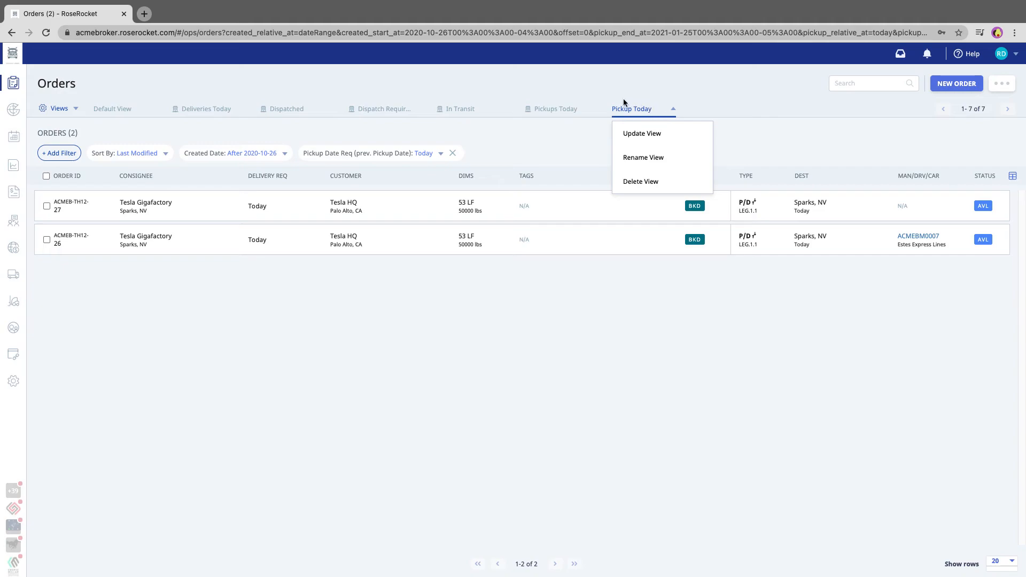
pyautogui.click(644, 158)
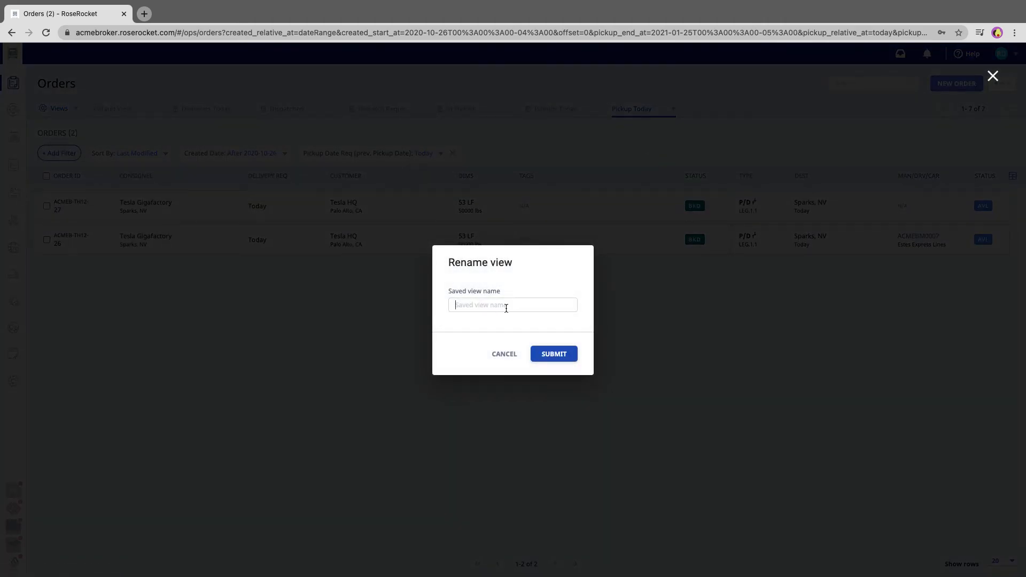
pyautogui.click(506, 308)
pyautogui.write('PU Today')
pyautogui.click(549, 357)
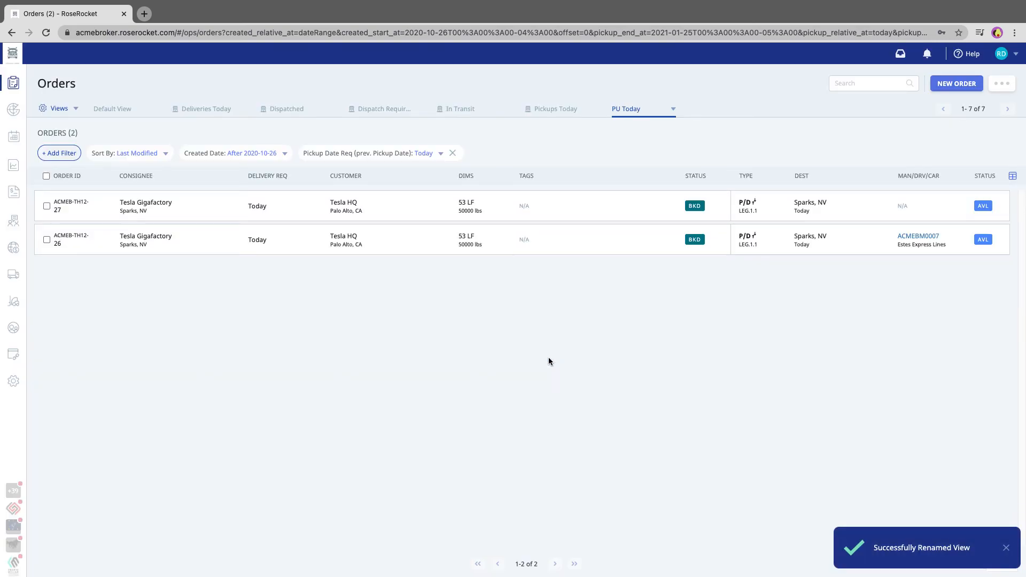
pyautogui.click(673, 114)
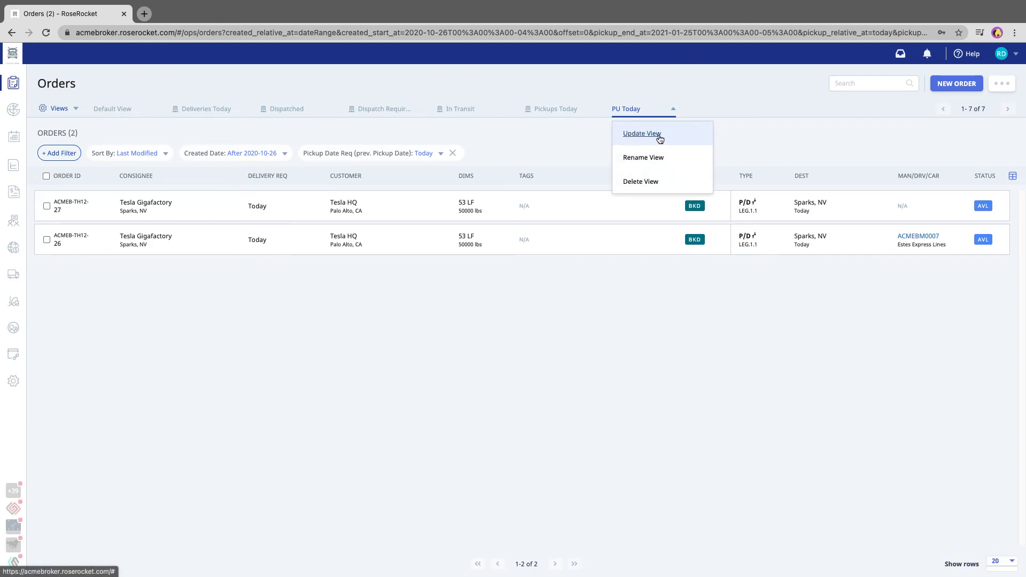
pyautogui.click(630, 91)
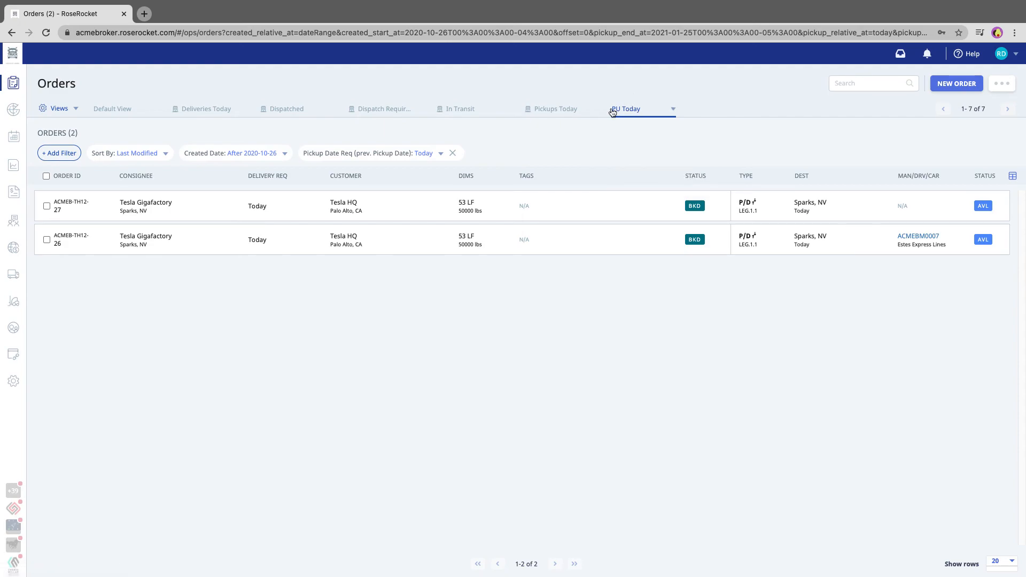
# Step: Add a Customer filter set to Tesla HQ to the orders in the PU Today view
pyautogui.click(60, 153)
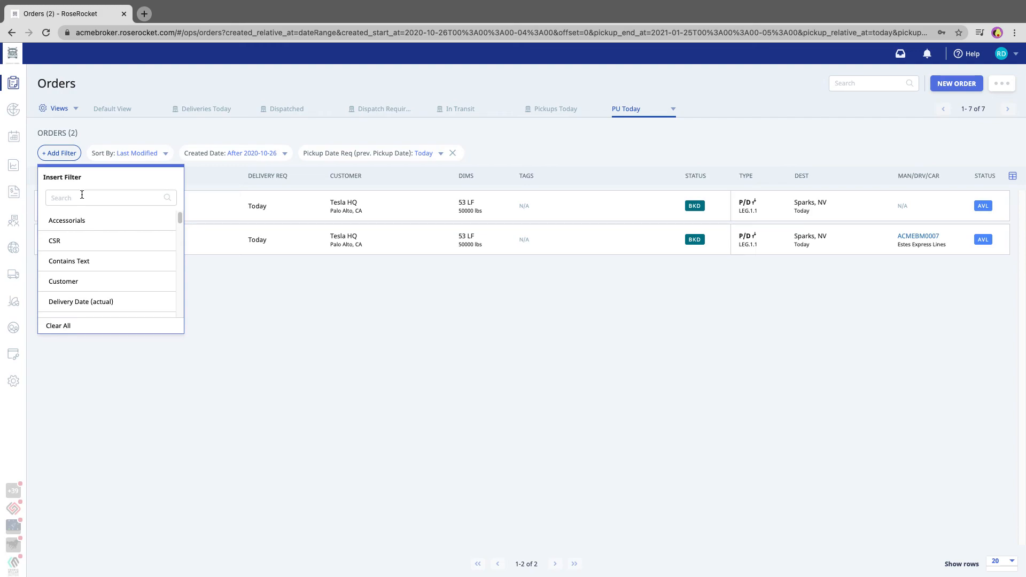
pyautogui.click(81, 282)
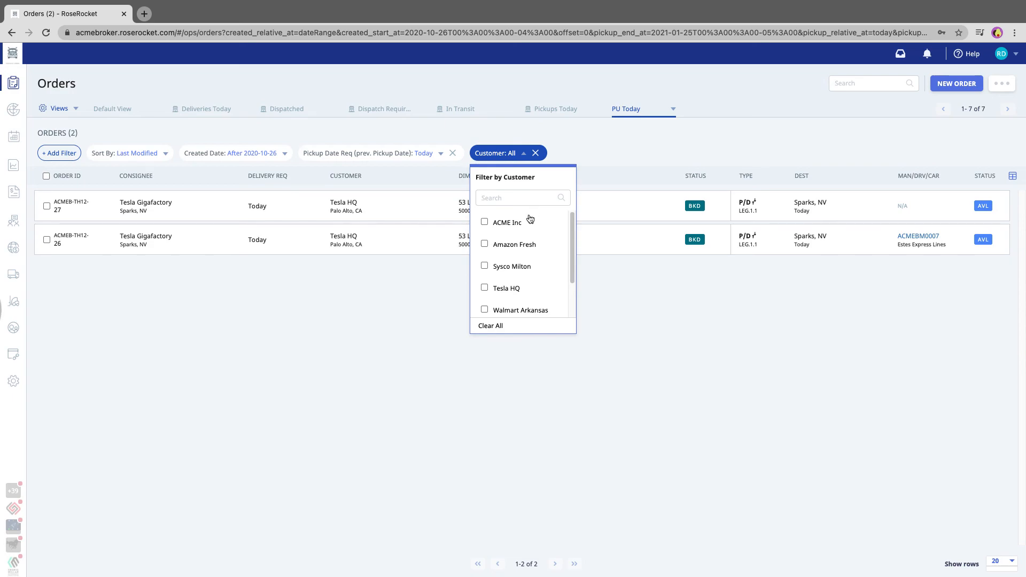
pyautogui.click(505, 288)
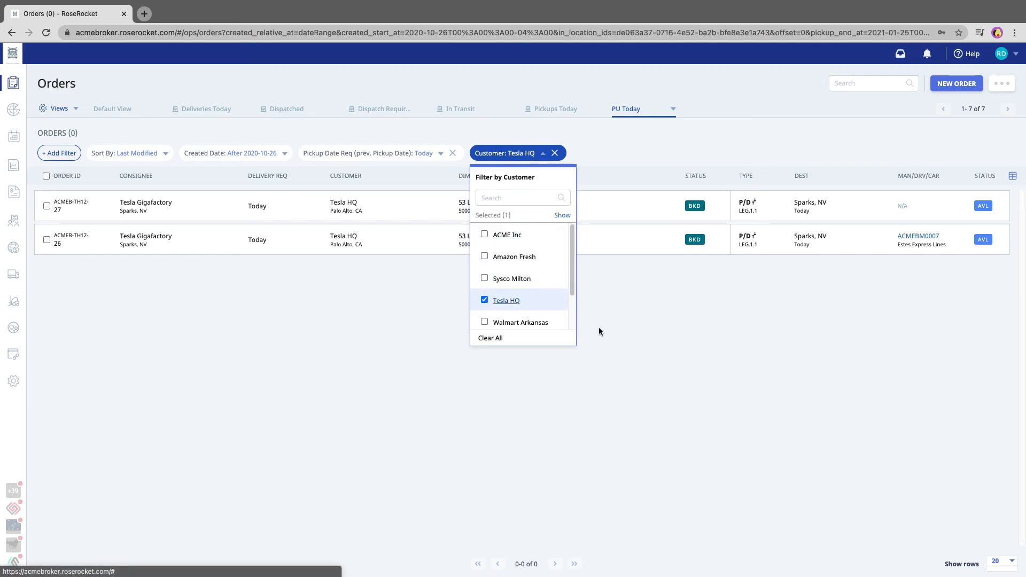
pyautogui.click(638, 142)
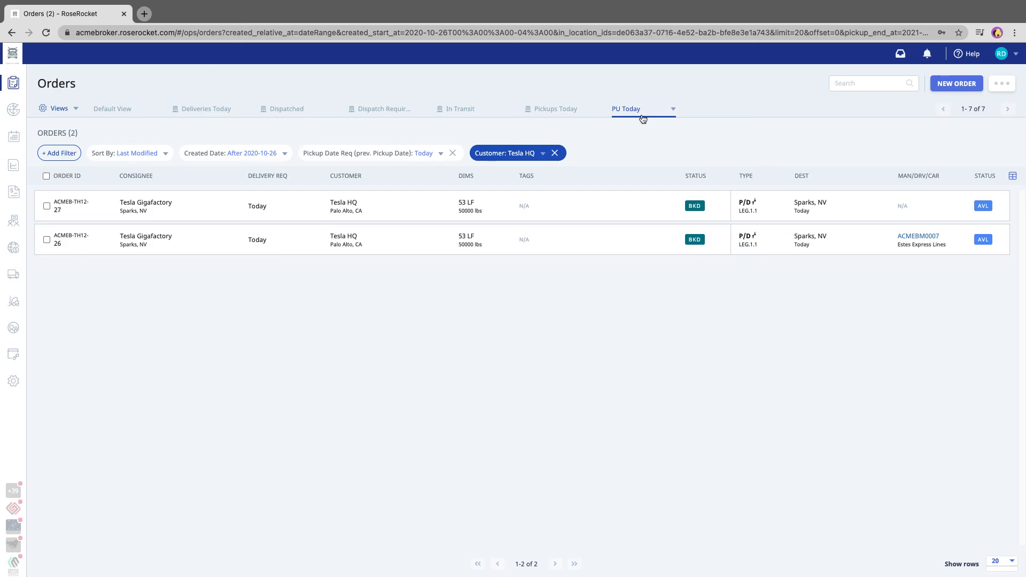
# Step: Update the saved PU Today view with the current filters, keeping its name
pyautogui.click(675, 111)
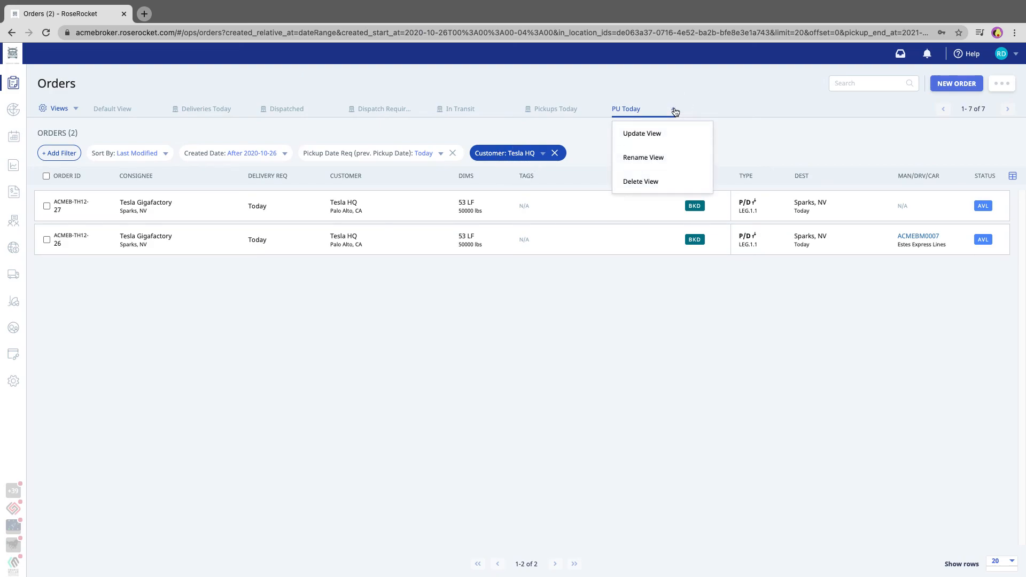
pyautogui.click(650, 134)
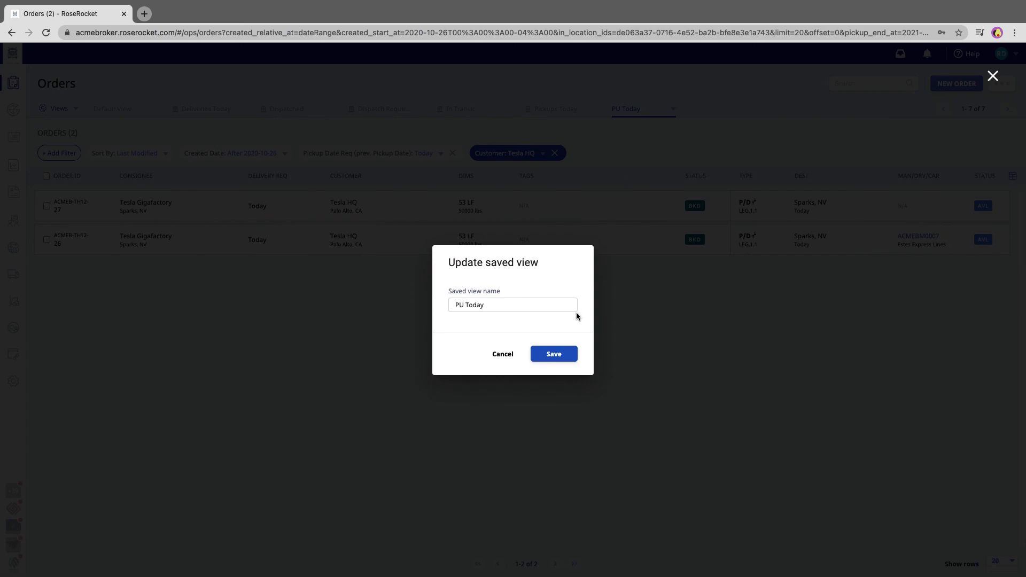
pyautogui.click(563, 357)
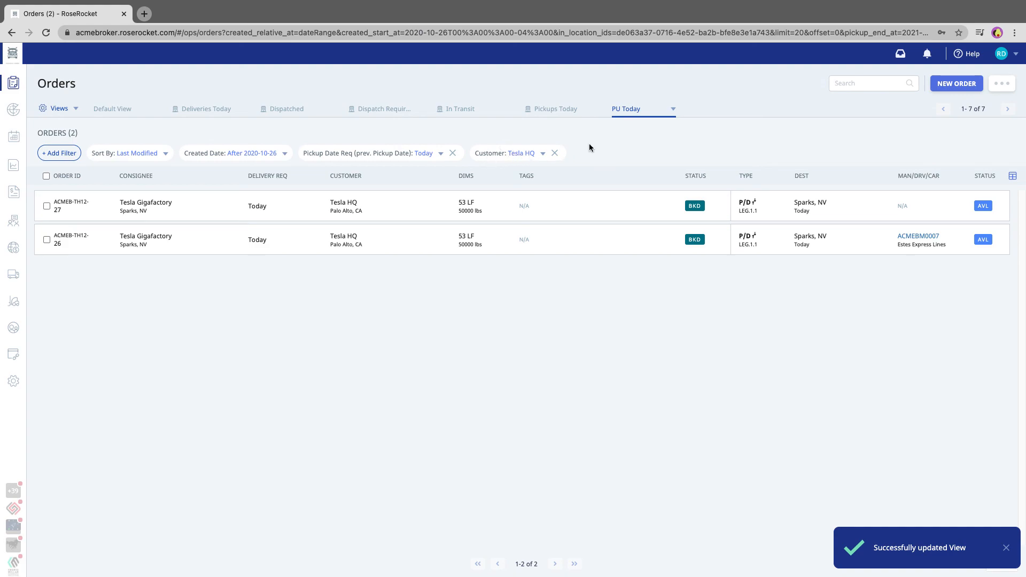
# Step: Delete the saved PU Today view and confirm the deletion
pyautogui.click(674, 109)
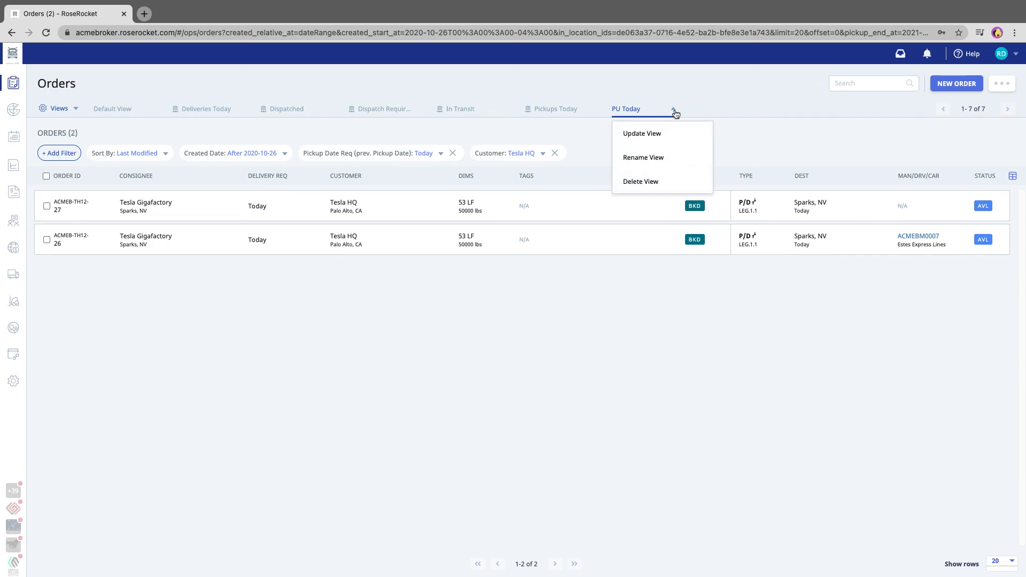
pyautogui.click(641, 182)
pyautogui.click(553, 336)
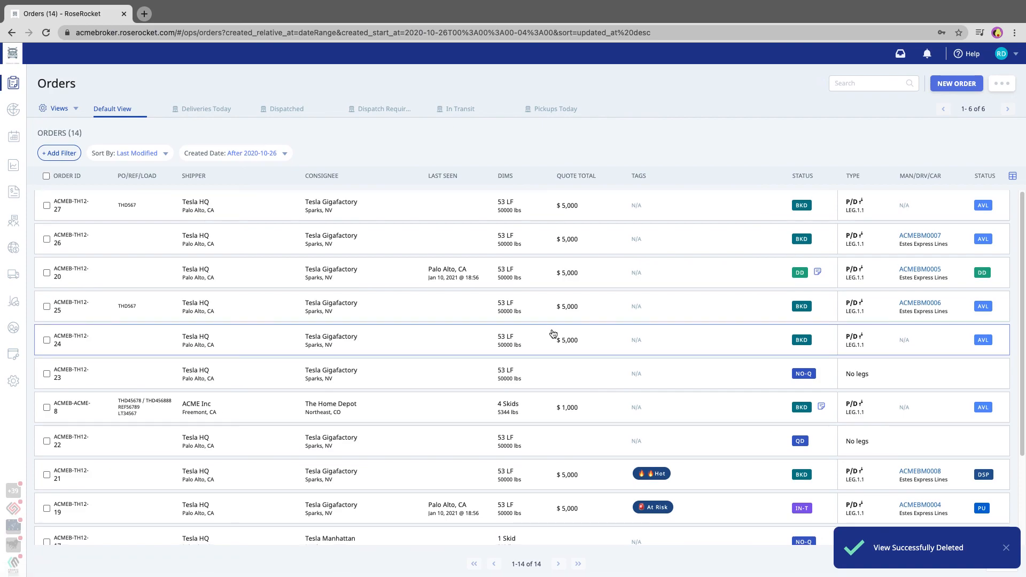
pyautogui.moveTo(556, 1)
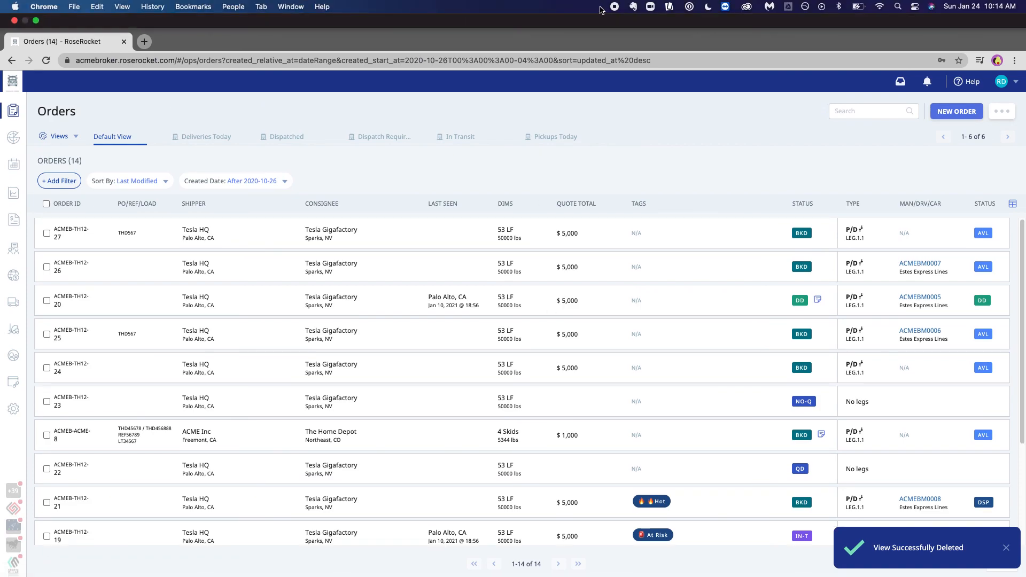